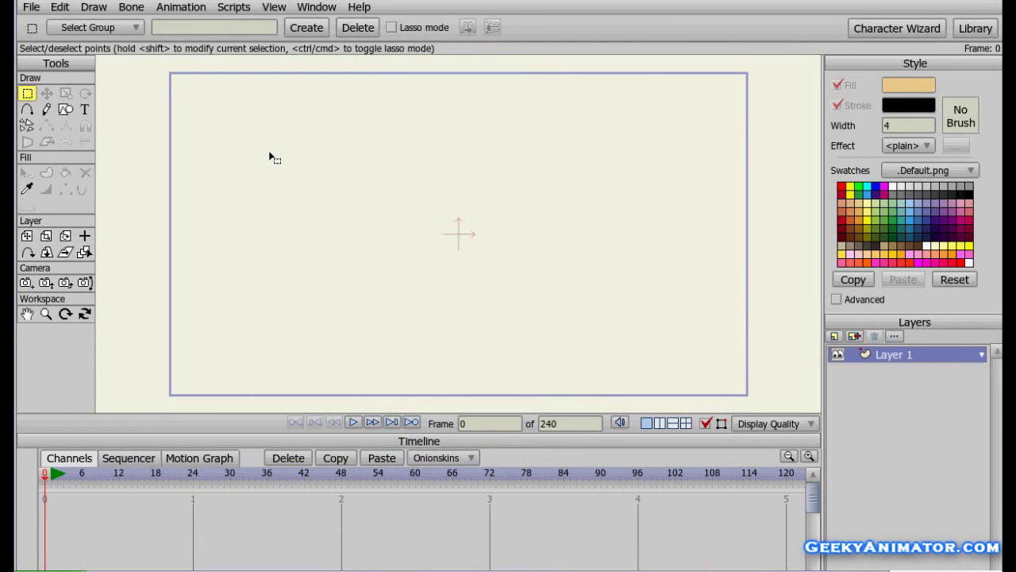
# Import the Forest1 scene from the library's scene backgrounds.
pyautogui.click(33, 8)
pyautogui.moveTo(191, 166)
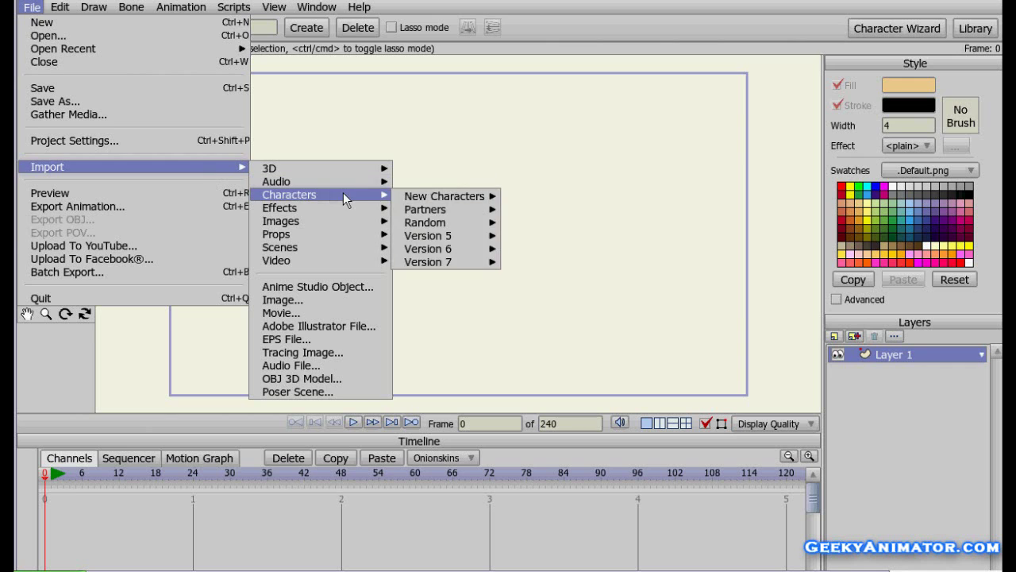
pyautogui.moveTo(361, 220)
pyautogui.moveTo(380, 255)
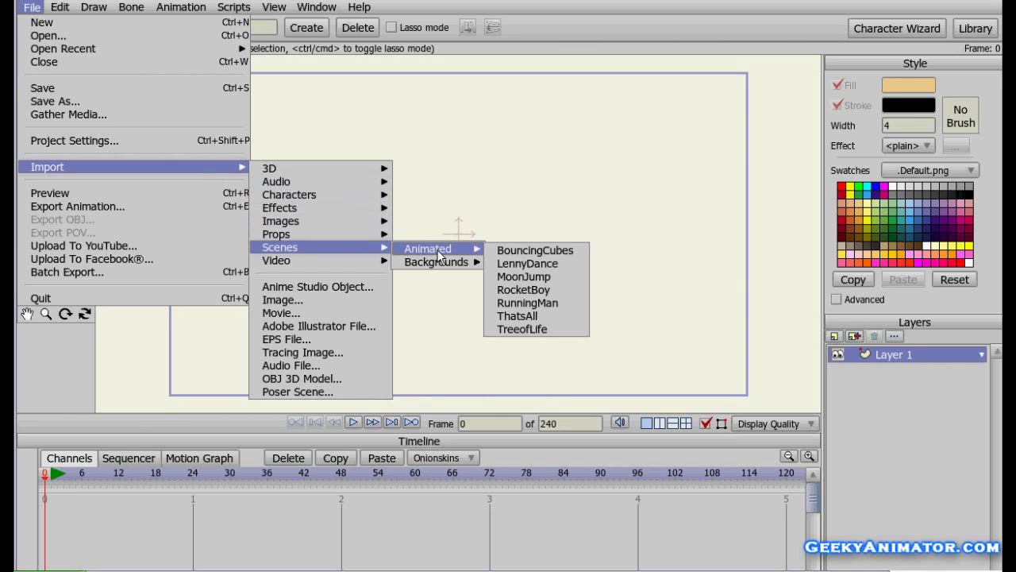
pyautogui.moveTo(466, 266)
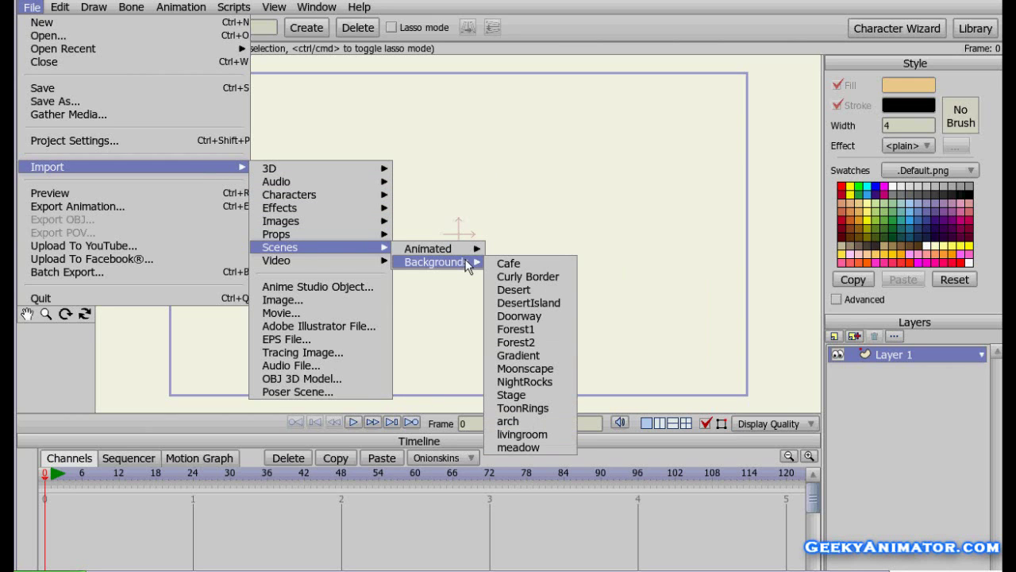
pyautogui.click(524, 332)
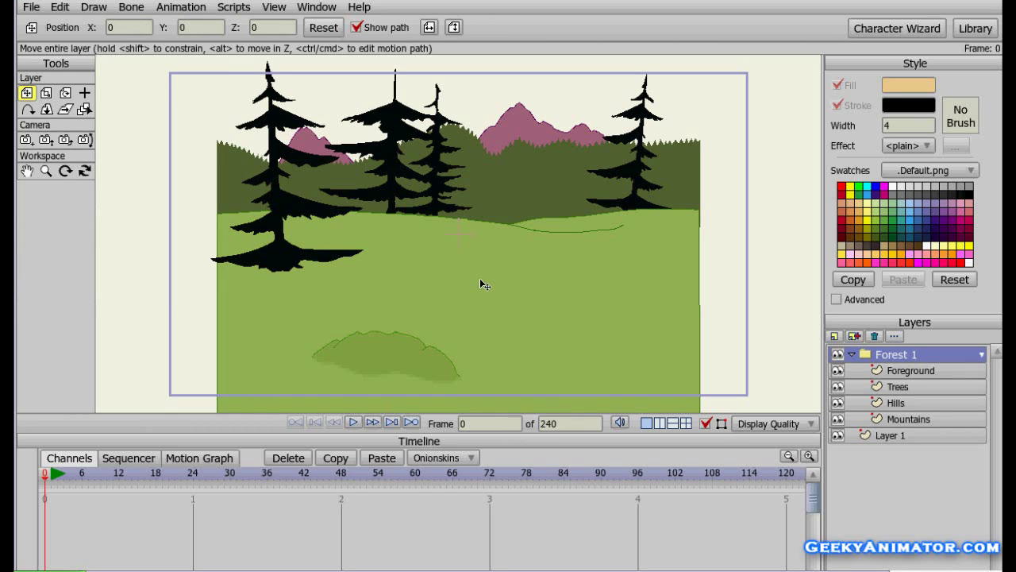
# Raise the Forest 1 layer to Y about 0.11, scale it uniformly to about 1.27, and collapse its layer group.
pyautogui.moveTo(479, 277); pyautogui.dragTo(479, 265)
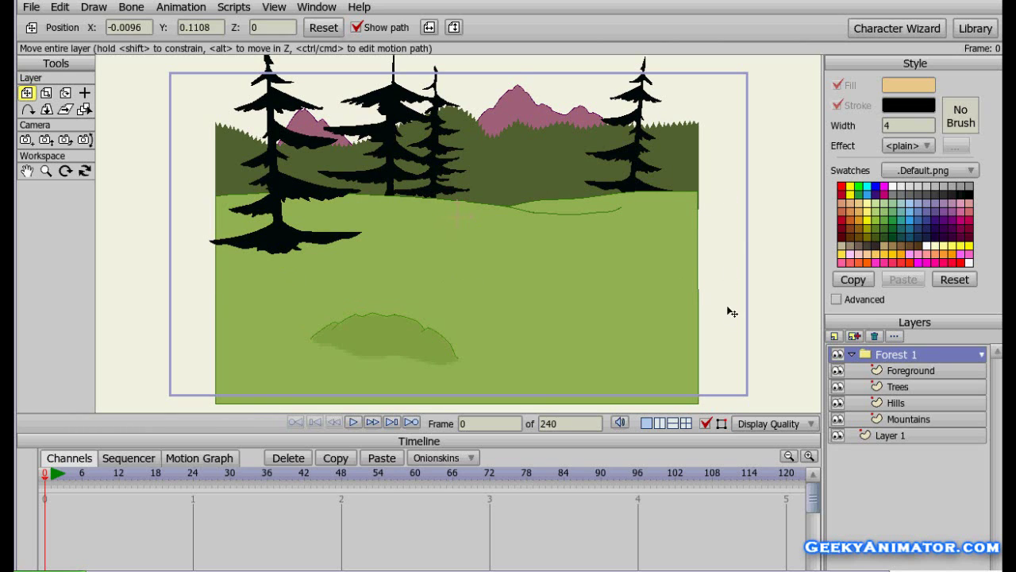
pyautogui.click(48, 93)
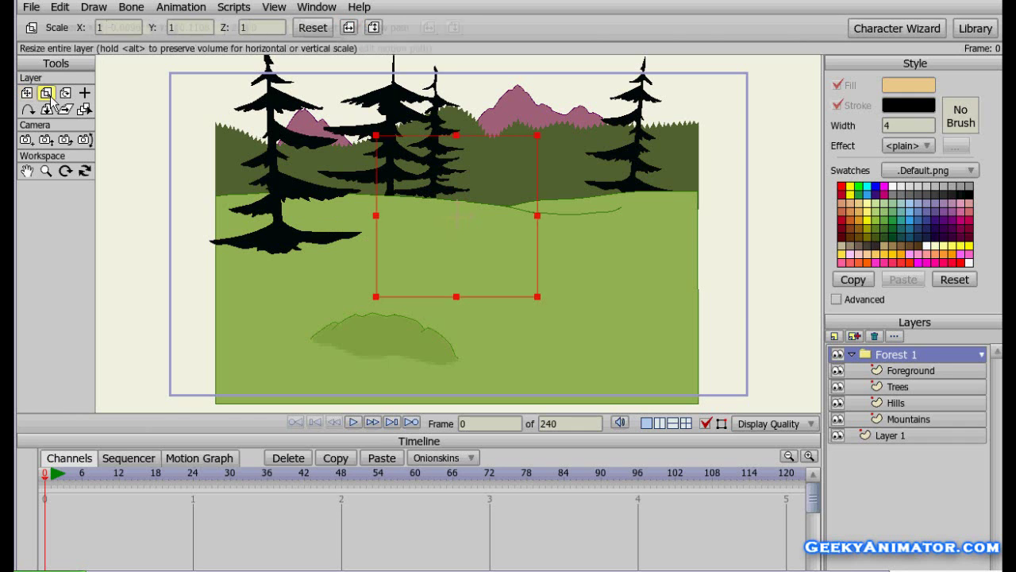
pyautogui.moveTo(377, 138); pyautogui.dragTo(345, 133)
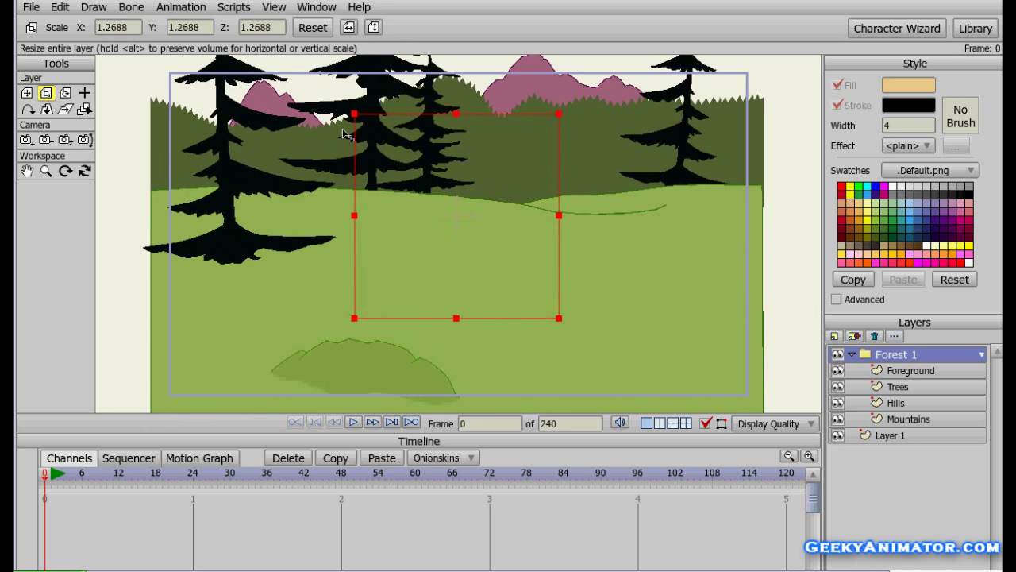
pyautogui.click(852, 354)
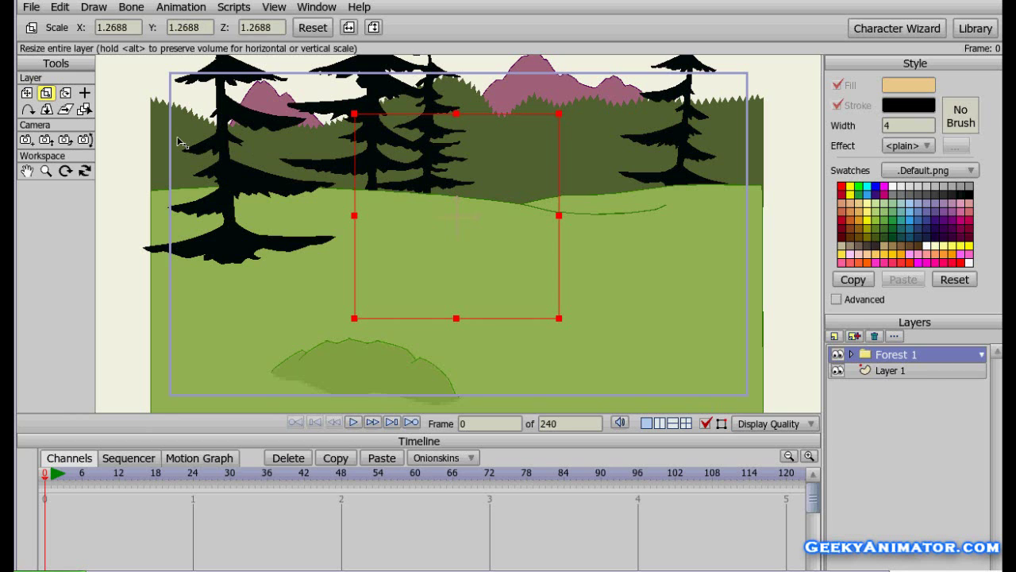
# Track the camera to about X 0.024, Y -0.043 and set its zoom to about 57.95 at frame 0.
pyautogui.click(27, 140)
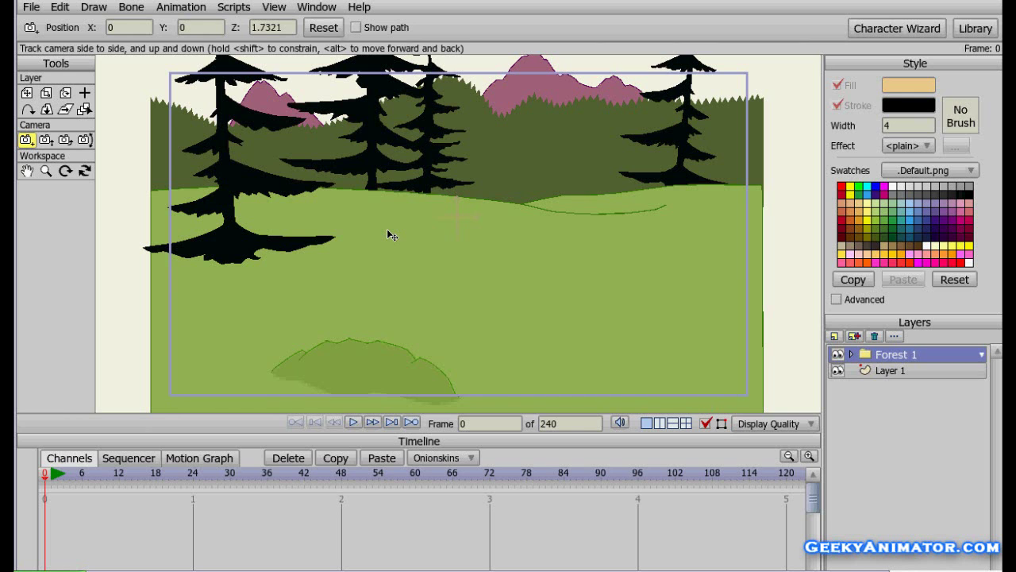
pyautogui.moveTo(387, 231)
pyautogui.mouseDown()
pyautogui.moveTo(326, 231)
pyautogui.moveTo(494, 233)
pyautogui.moveTo(385, 229)
pyautogui.mouseUp()
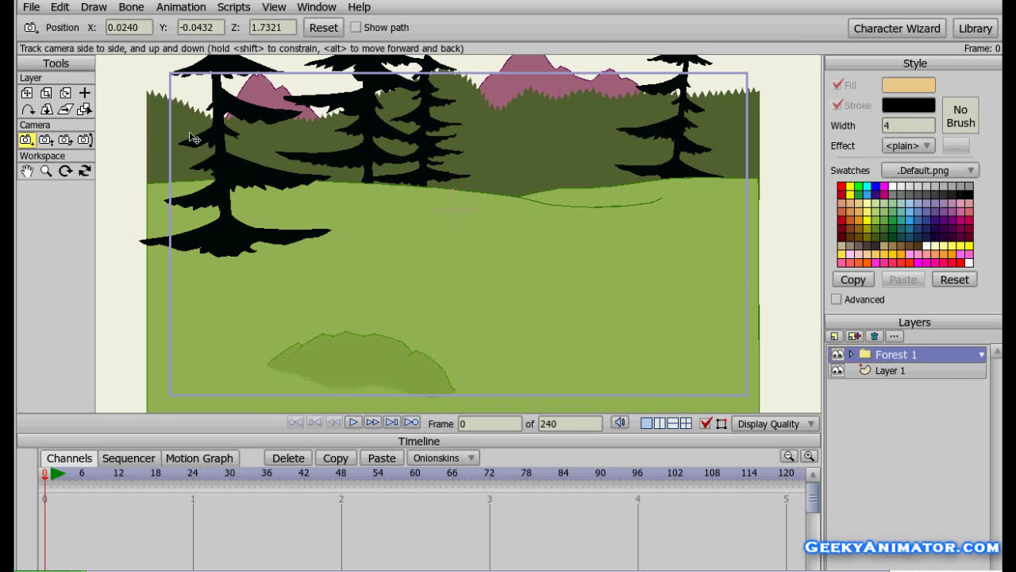
pyautogui.click(46, 140)
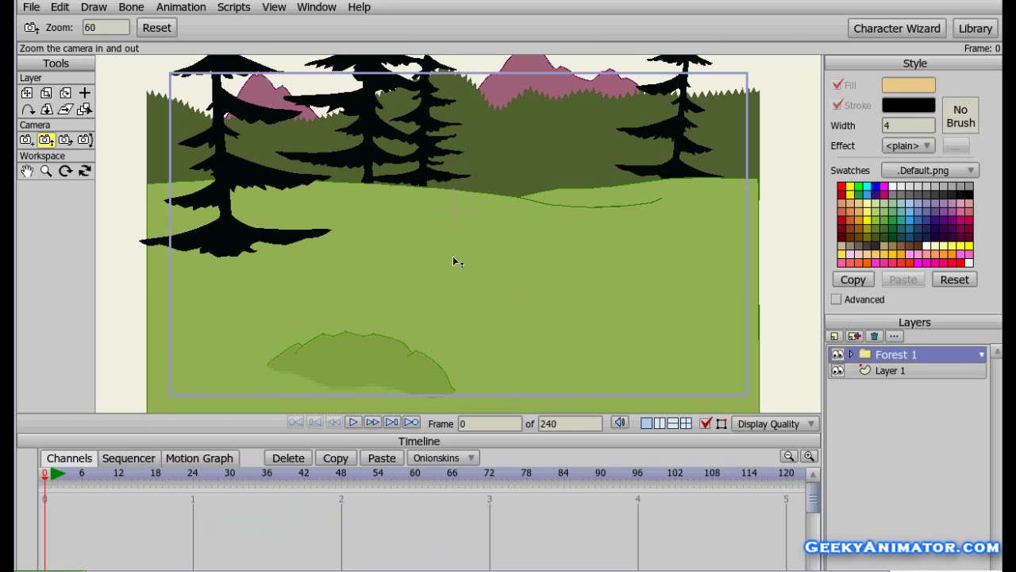
pyautogui.moveTo(453, 256)
pyautogui.mouseDown()
pyautogui.moveTo(453, 204)
pyautogui.moveTo(456, 316)
pyautogui.moveTo(458, 225)
pyautogui.moveTo(464, 302)
pyautogui.moveTo(466, 235)
pyautogui.moveTo(462, 267)
pyautogui.mouseUp()
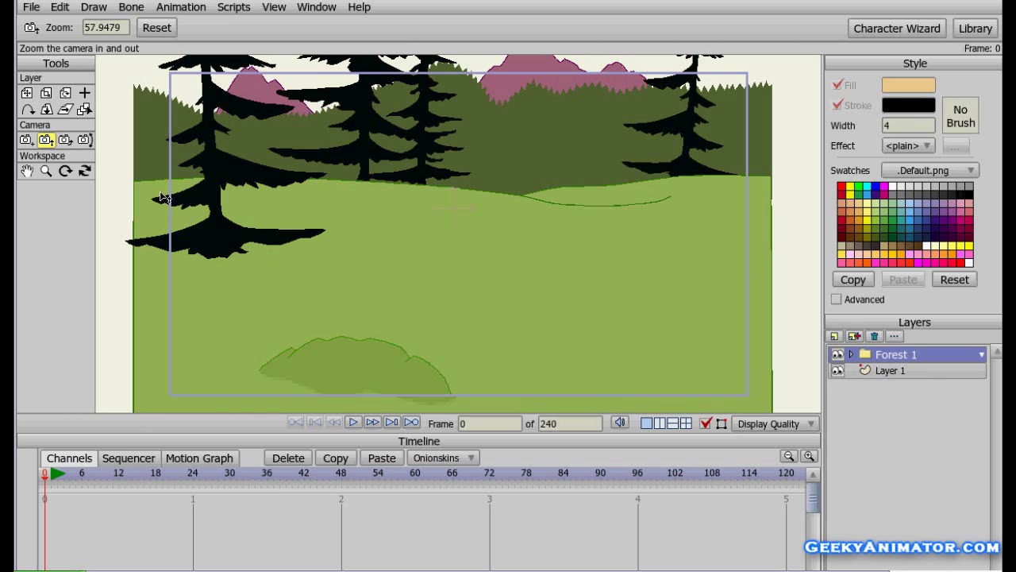
# Try rolling the camera by about 2.87, and undo the roll.
pyautogui.click(67, 141)
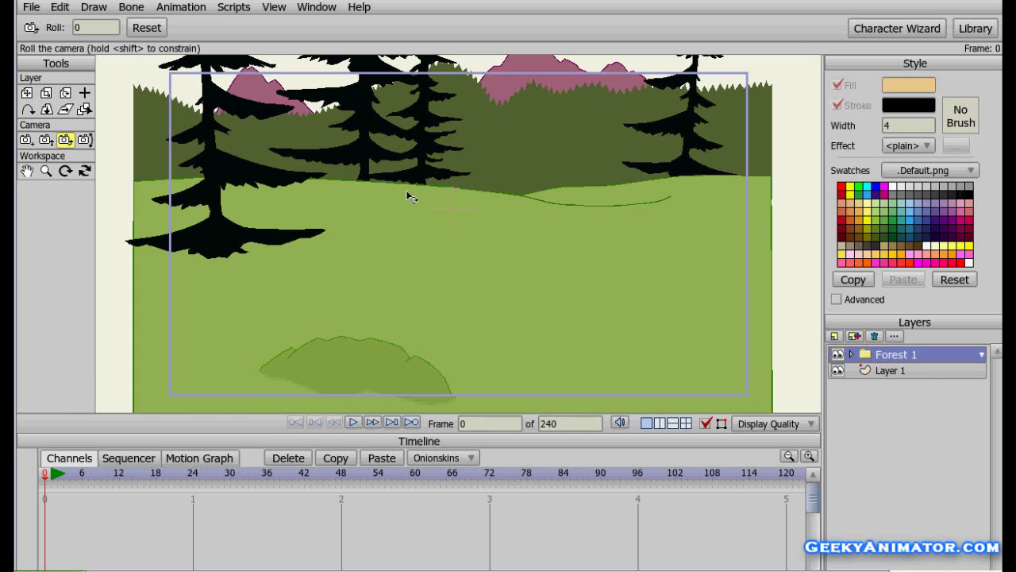
pyautogui.moveTo(411, 197); pyautogui.dragTo(434, 220)
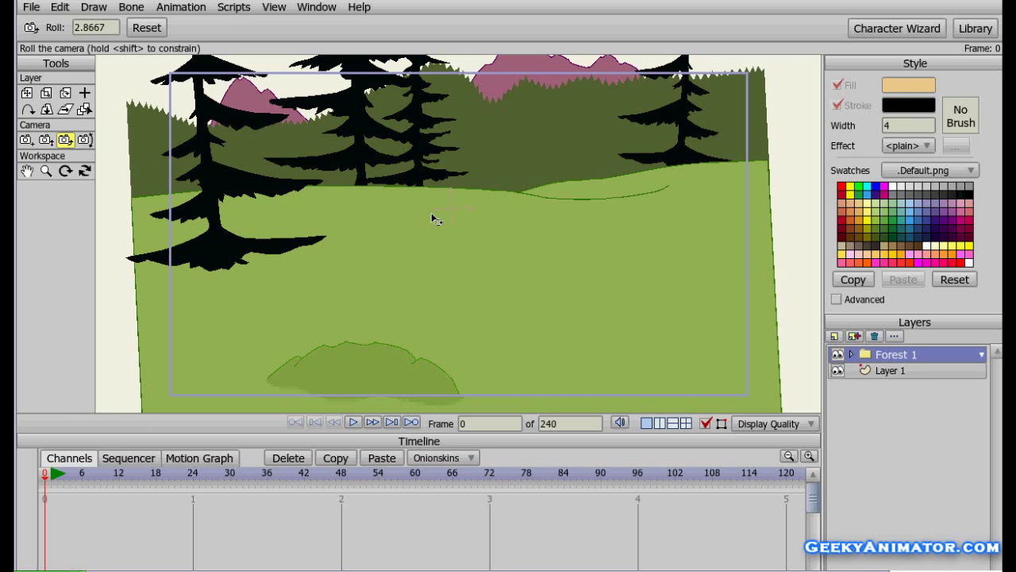
pyautogui.hotkey('ctrl', 'z')
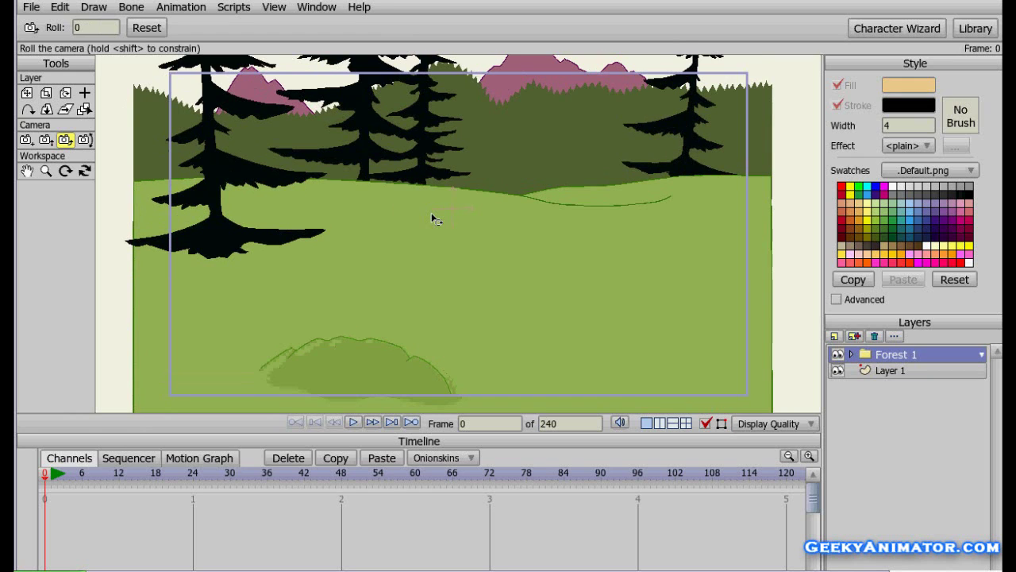
# Try panning and tilting the camera across the forest scene, and undo the rotation.
pyautogui.click(85, 141)
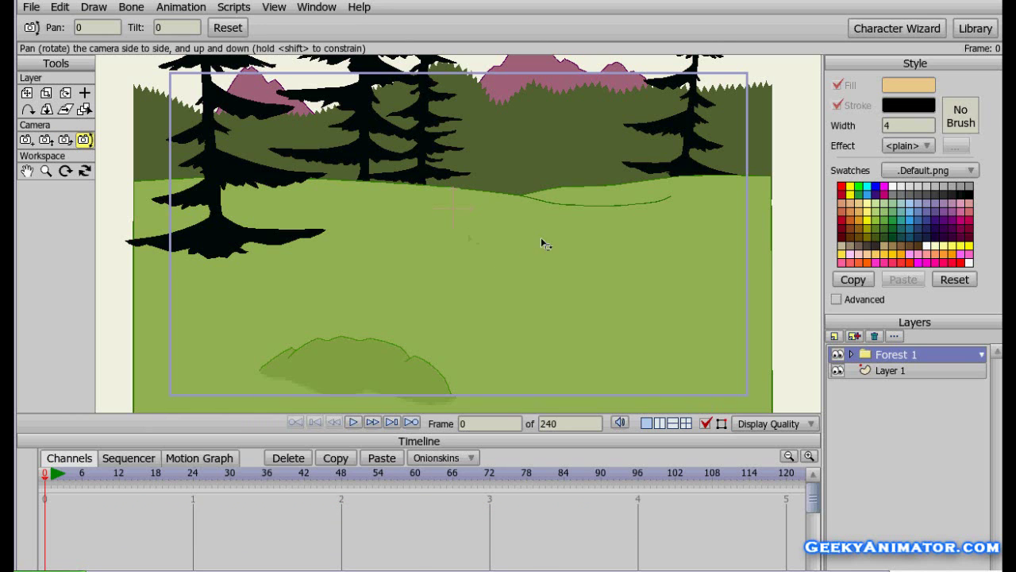
pyautogui.moveTo(460, 240); pyautogui.dragTo(487, 239)
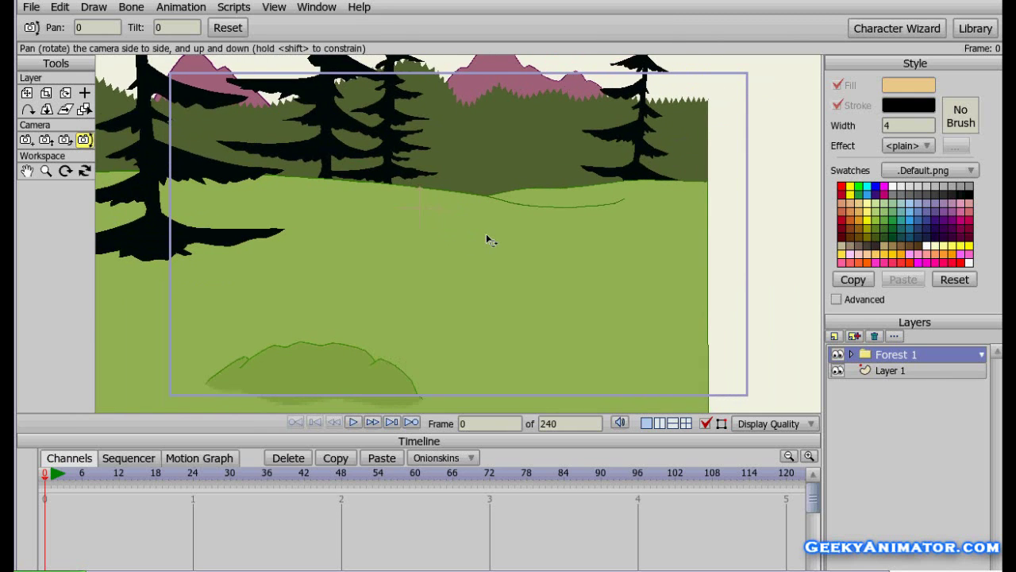
pyautogui.moveTo(487, 240); pyautogui.dragTo(494, 242)
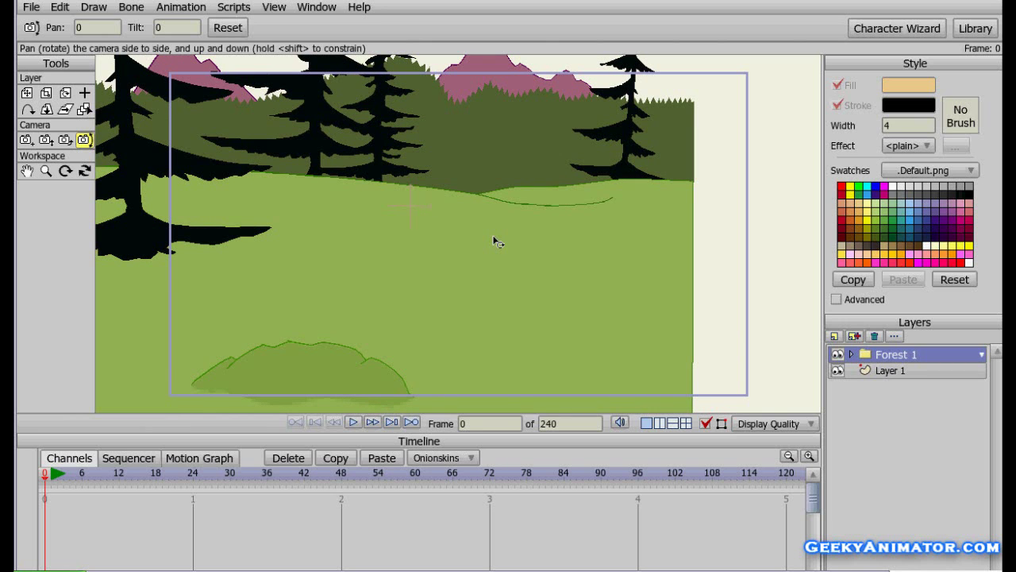
pyautogui.moveTo(493, 241); pyautogui.dragTo(456, 231)
pyautogui.hotkey('ctrl', 'z')
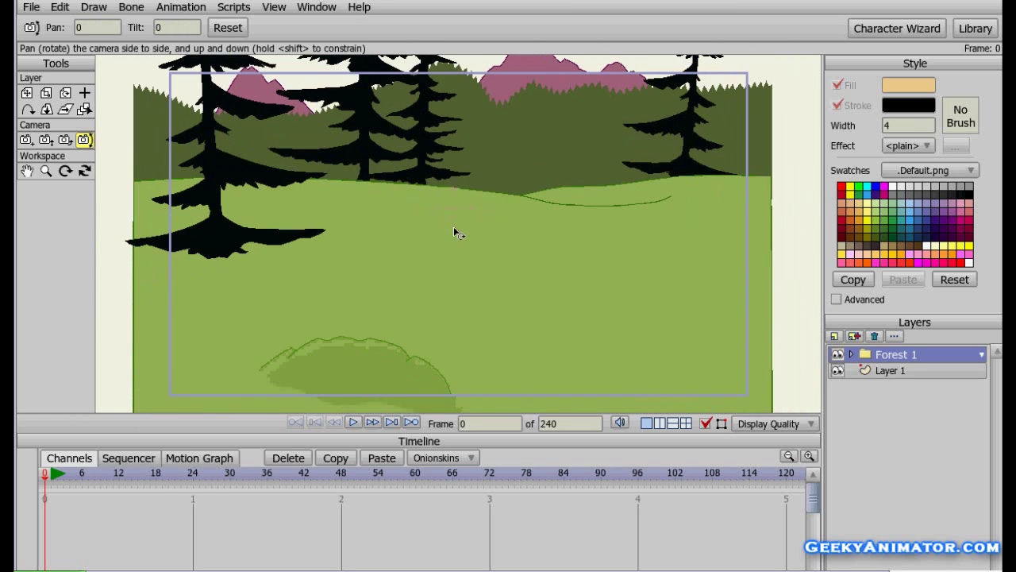
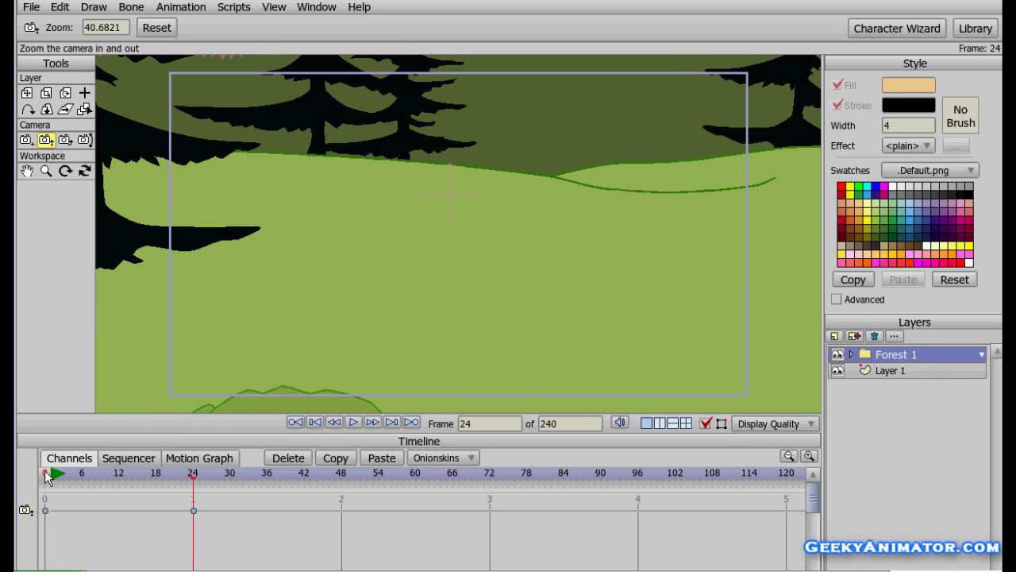
# Compare the camera zoom keyframes at frames 0 and 24, and scrub between them to preview the zoom.
pyautogui.click(44, 472)
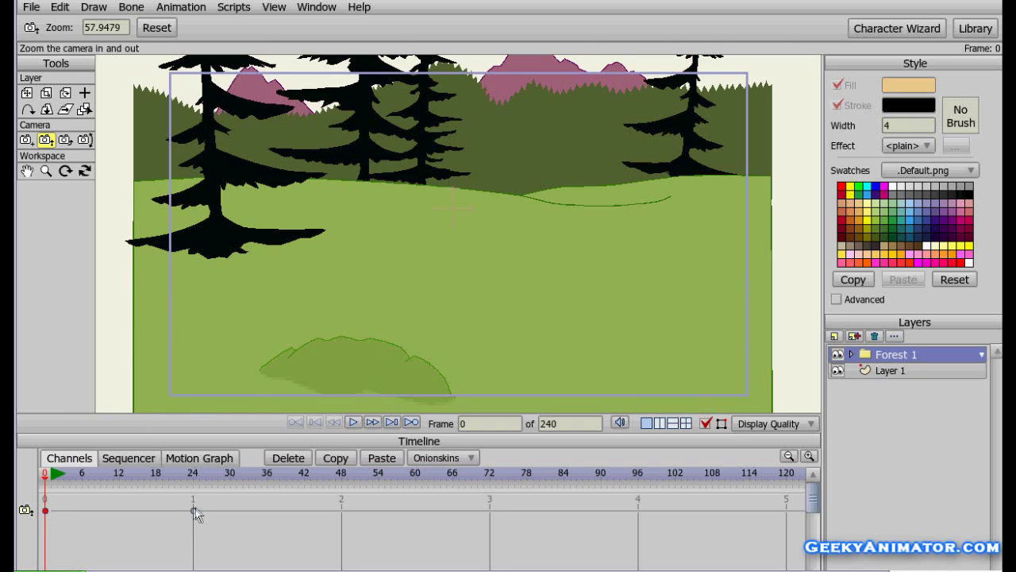
pyautogui.click(46, 510)
pyautogui.click(194, 475)
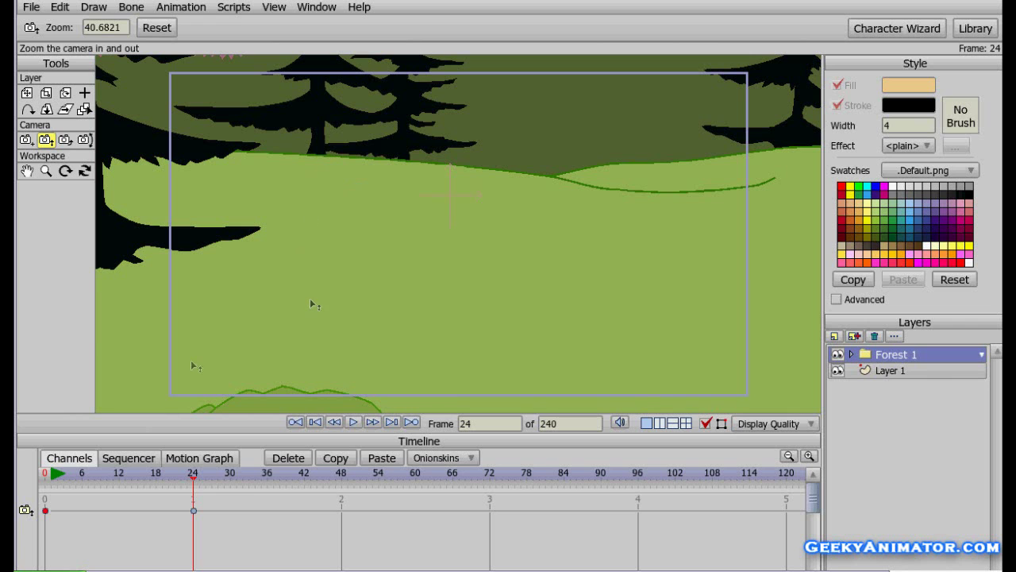
pyautogui.moveTo(47, 473); pyautogui.dragTo(154, 478)
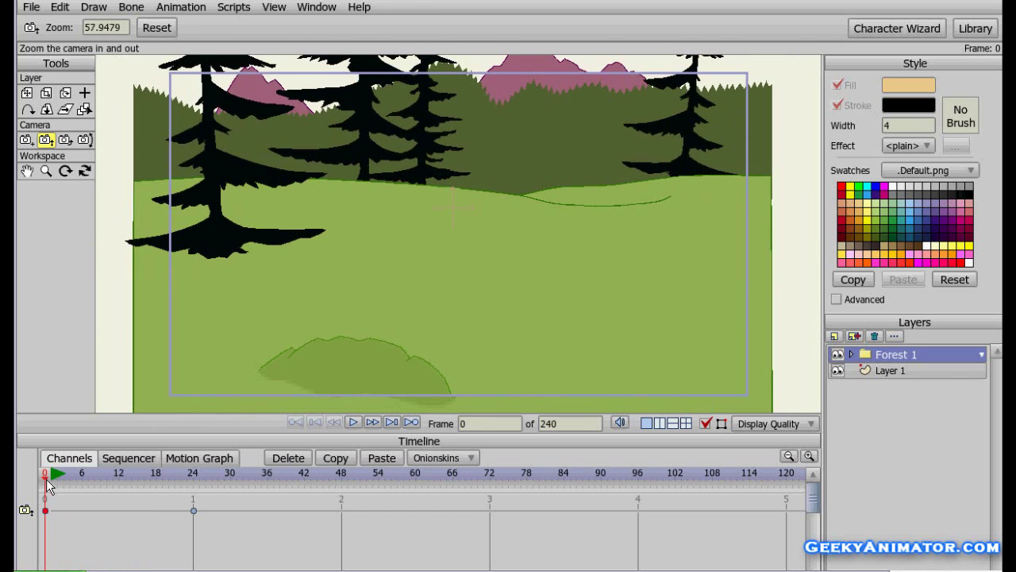
pyautogui.moveTo(48, 486); pyautogui.dragTo(193, 495)
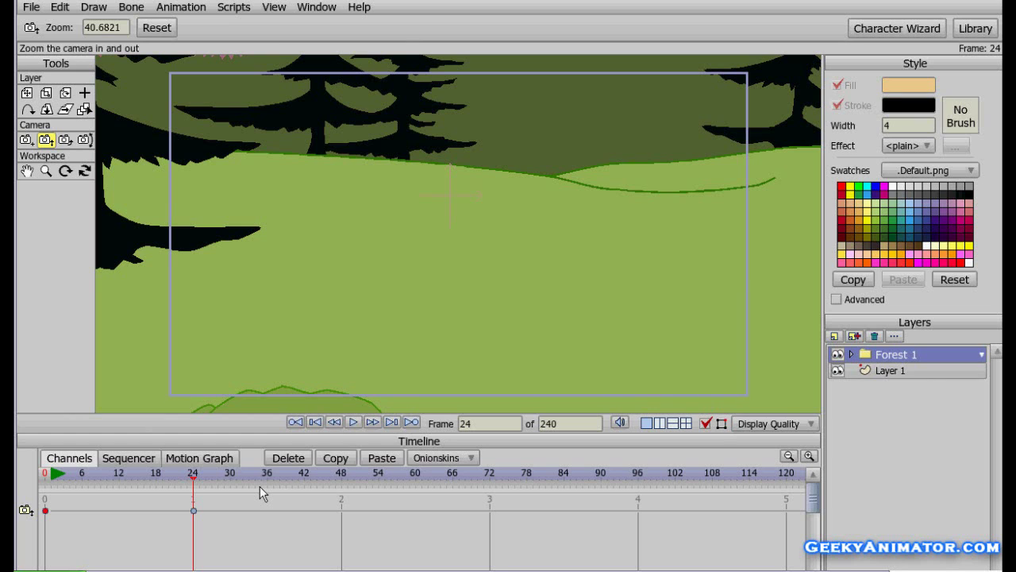
# At frame 48, track the camera sideways to about X 0.715, Y -0.029, and preview the motion from frame 0.
pyautogui.click(341, 479)
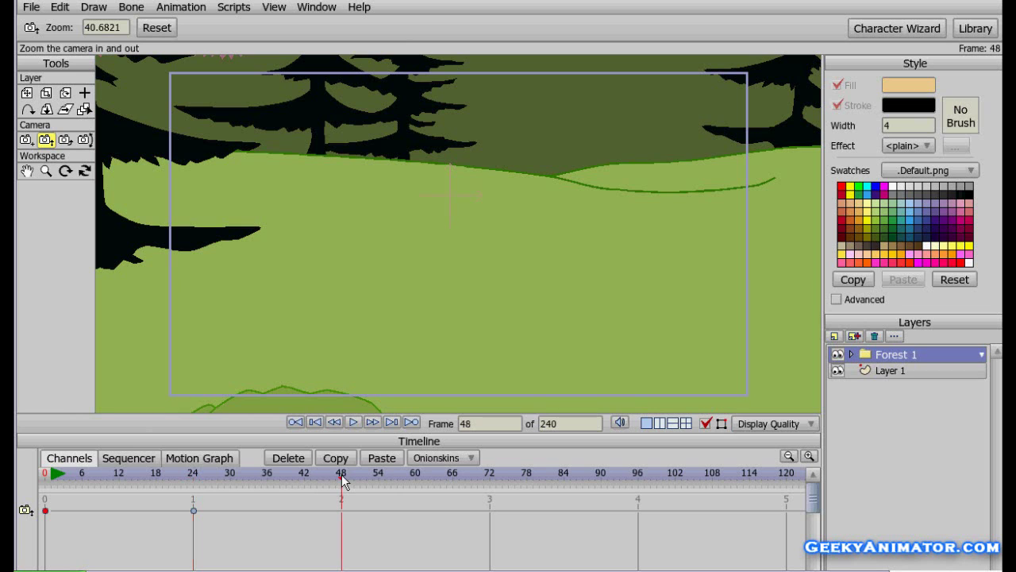
pyautogui.click(27, 142)
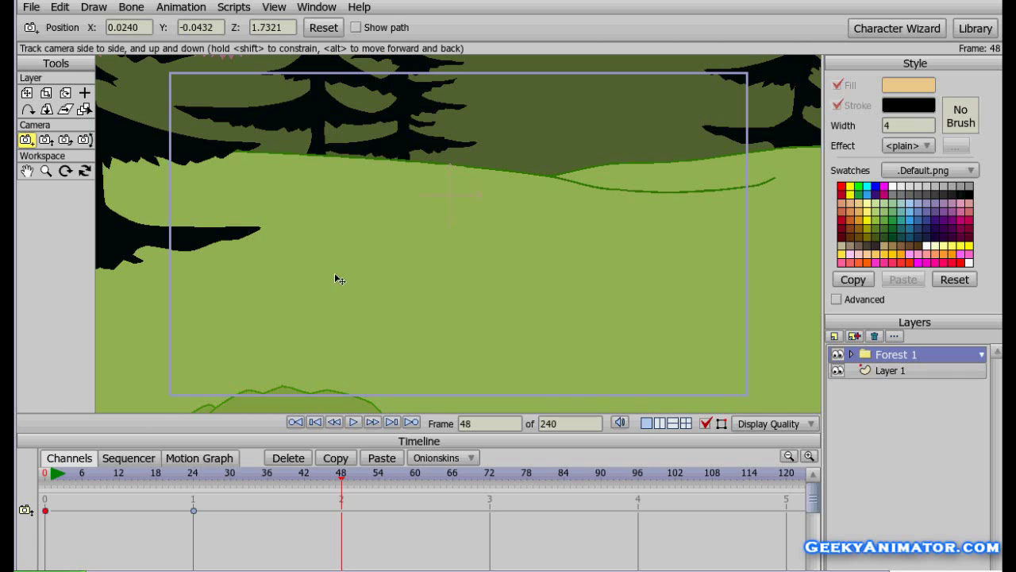
pyautogui.moveTo(336, 280); pyautogui.dragTo(224, 280)
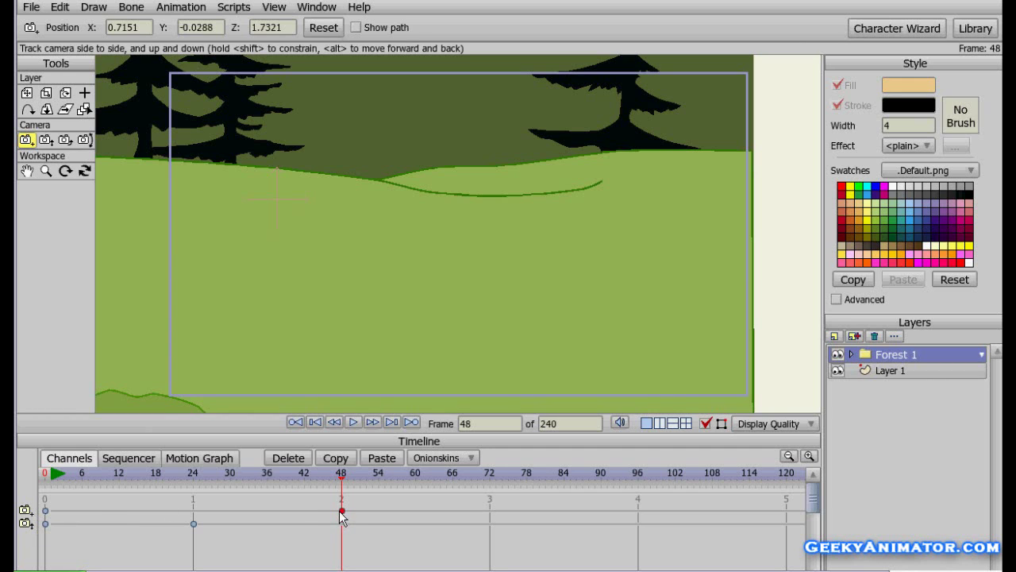
pyautogui.click(46, 473)
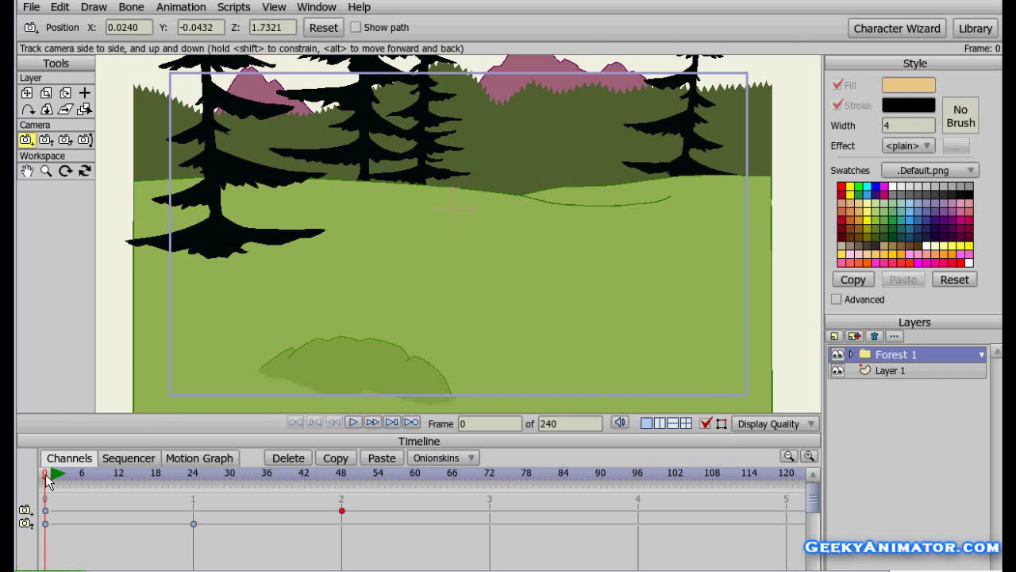
pyautogui.moveTo(45, 480); pyautogui.dragTo(341, 485)
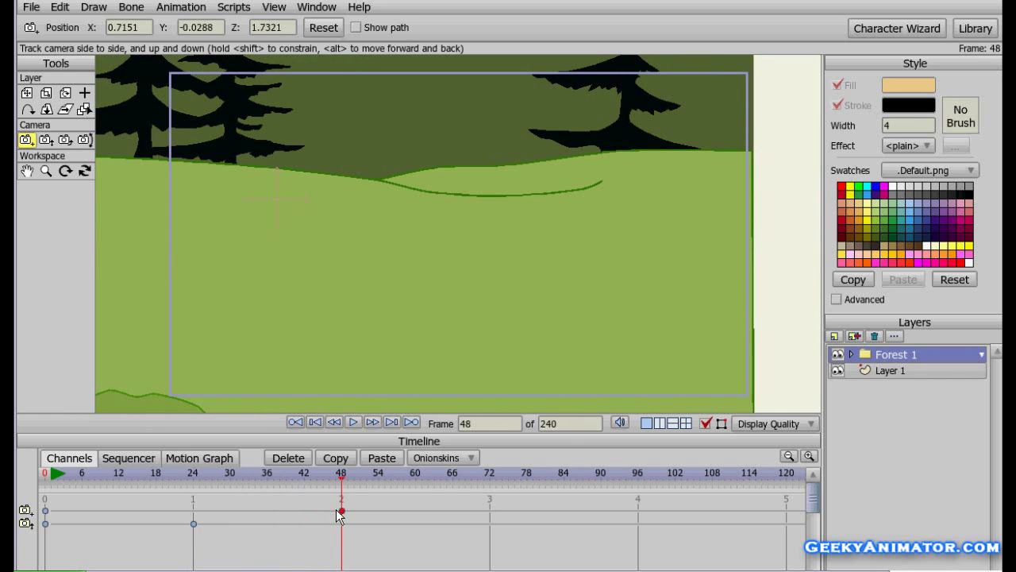
# Try the camera tracking keyframe at frame 24 instead of 48, preview the combined motion, and return it to frame 48.
pyautogui.moveTo(342, 511)
pyautogui.mouseDown()
pyautogui.moveTo(288, 512)
pyautogui.moveTo(342, 512)
pyautogui.mouseUp()
pyautogui.moveTo(342, 512); pyautogui.dragTo(196, 498)
pyautogui.click(47, 475)
pyautogui.moveTo(47, 474); pyautogui.dragTo(193, 488)
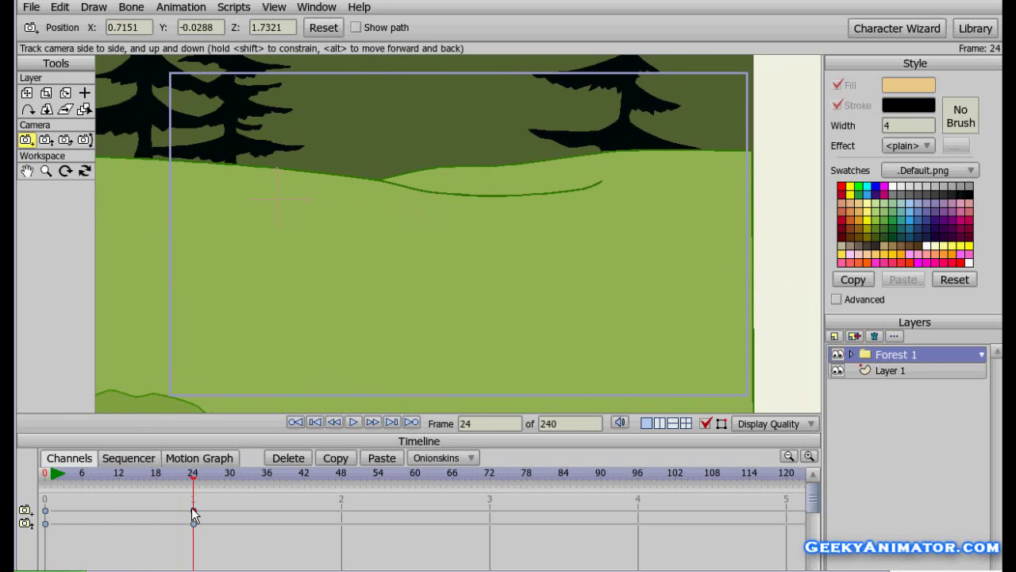
pyautogui.moveTo(192, 508); pyautogui.dragTo(340, 507)
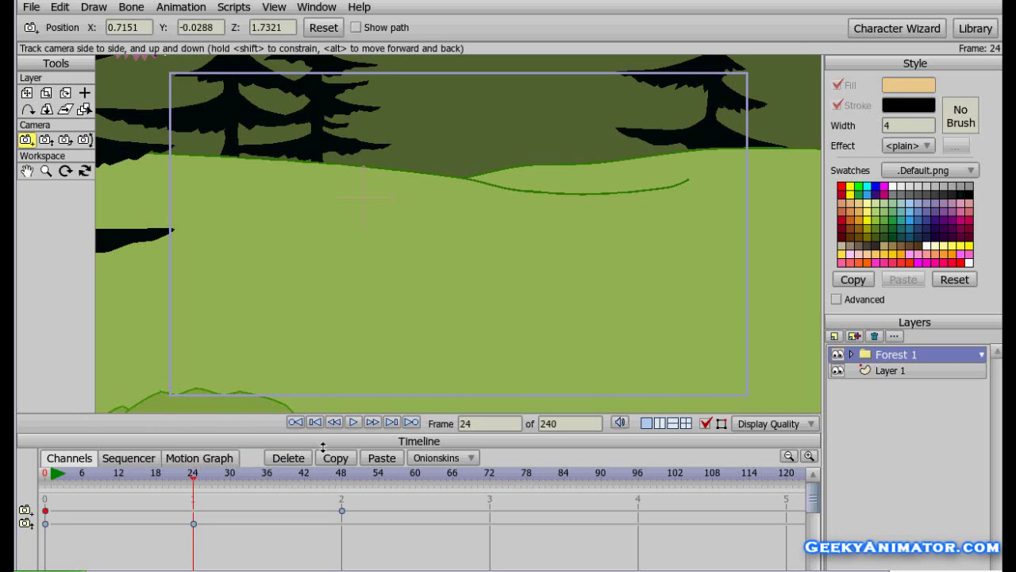
# Copy the camera tracking keyframe from frame 0 to frame 24, and preview the animation from the start.
pyautogui.click(194, 481)
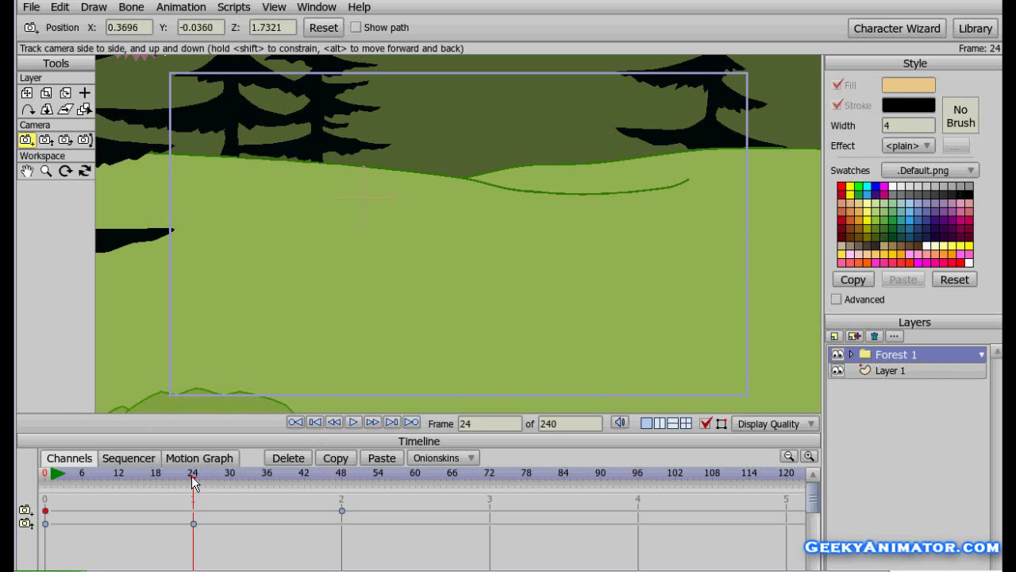
pyautogui.click(380, 458)
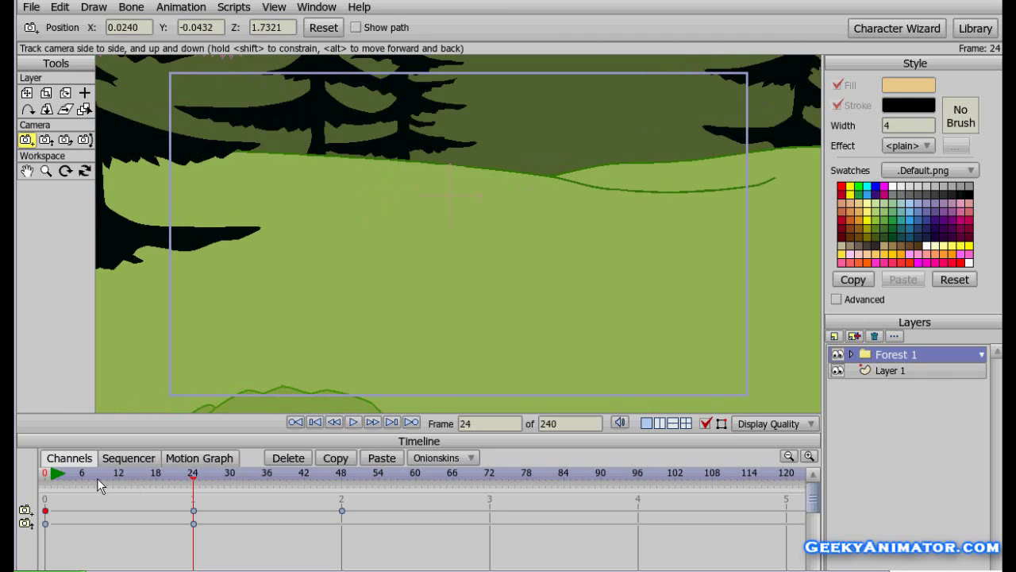
pyautogui.click(46, 474)
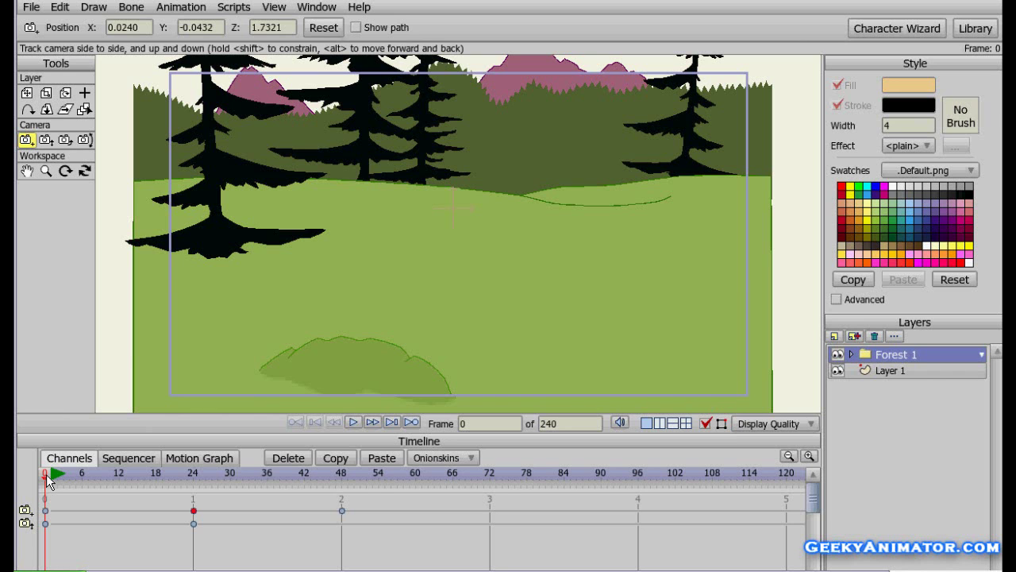
pyautogui.moveTo(46, 474); pyautogui.dragTo(49, 507)
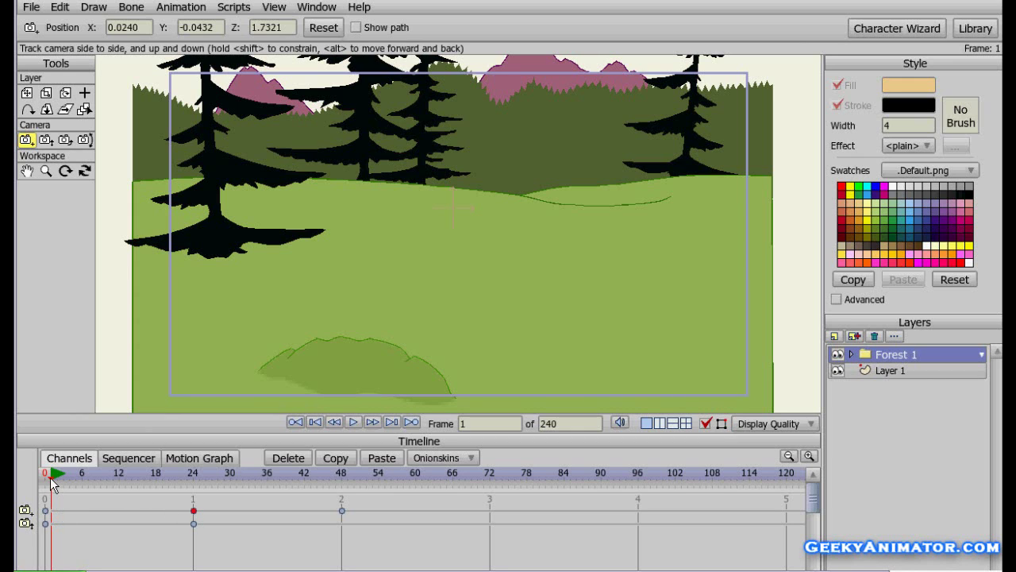
# Preview the zoom and tracking moves through frame 48, and roll the camera to about 25.3 degrees at frame 72.
pyautogui.moveTo(51, 478); pyautogui.dragTo(193, 486)
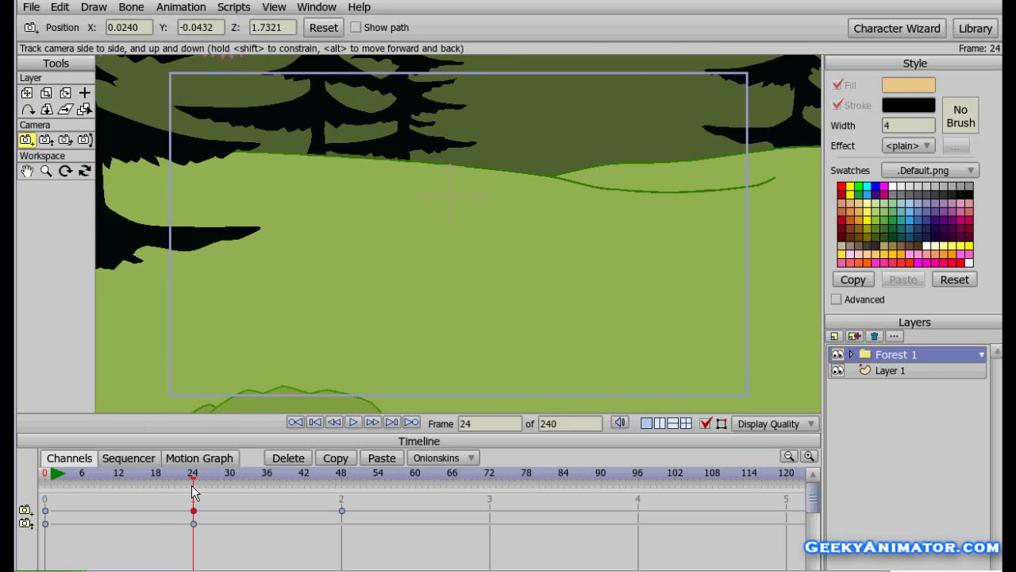
pyautogui.click(341, 510)
pyautogui.moveTo(195, 482); pyautogui.dragTo(340, 509)
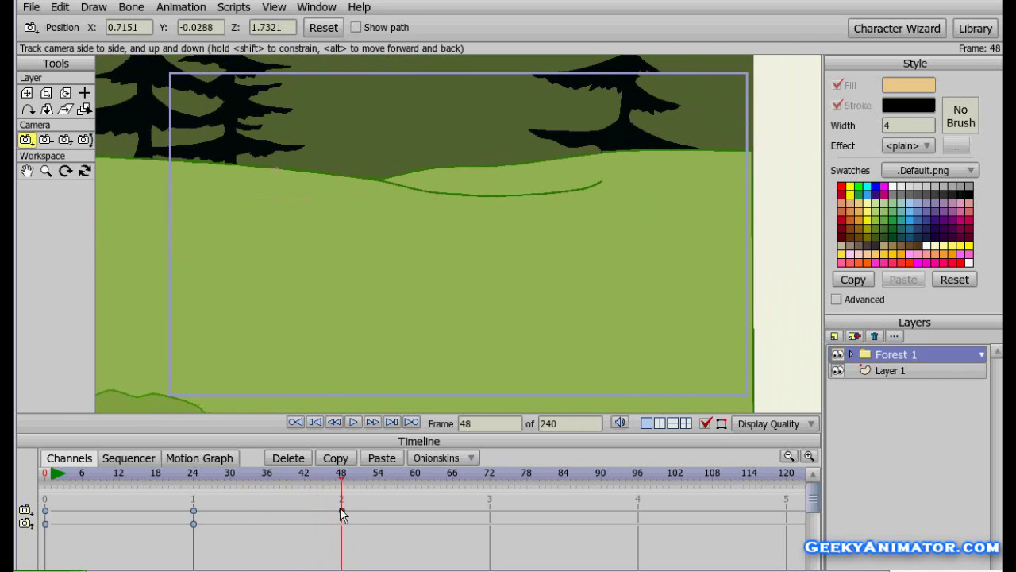
pyautogui.click(340, 509)
pyautogui.click(492, 479)
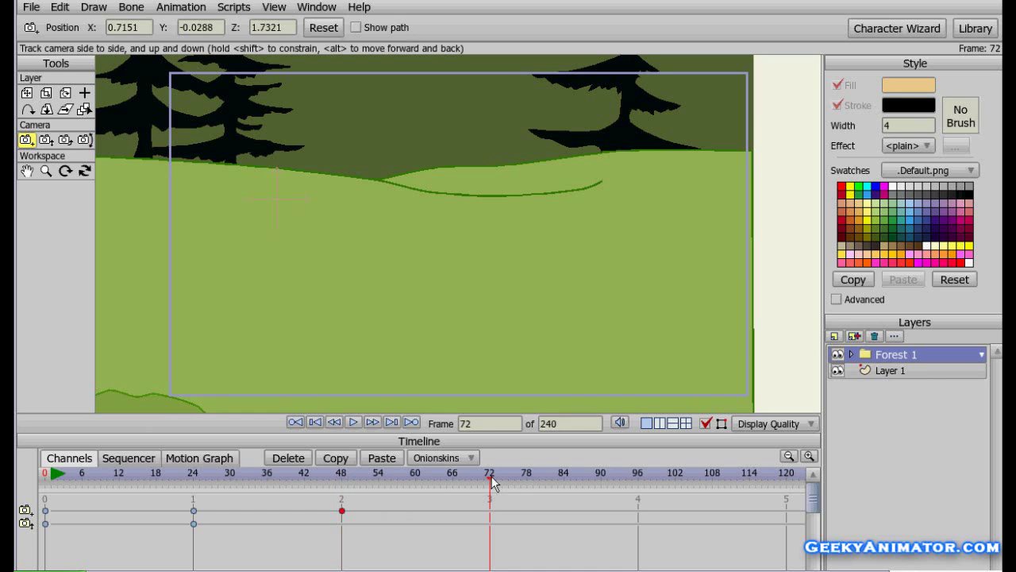
pyautogui.click(73, 139)
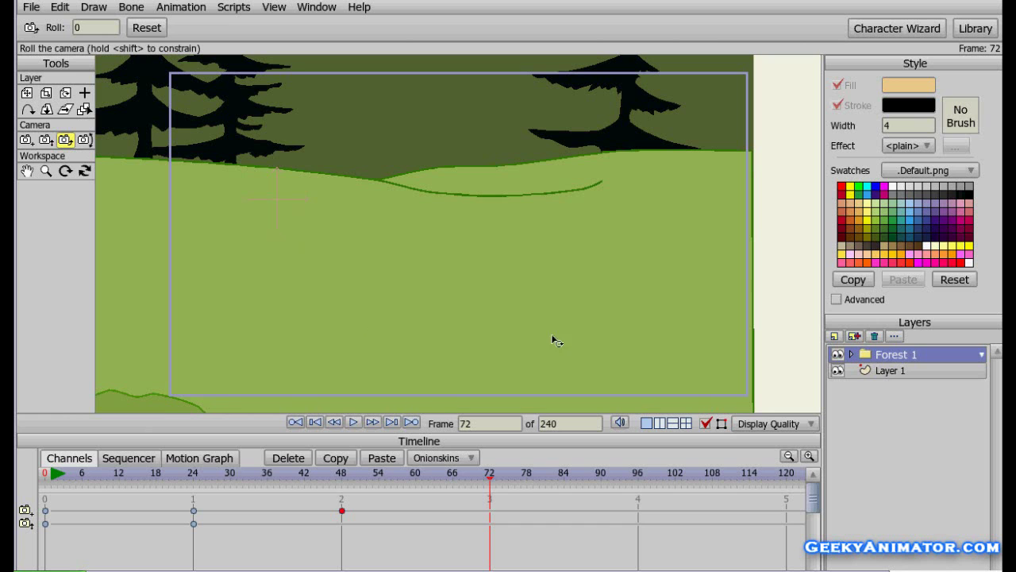
pyautogui.moveTo(585, 332); pyautogui.dragTo(549, 254)
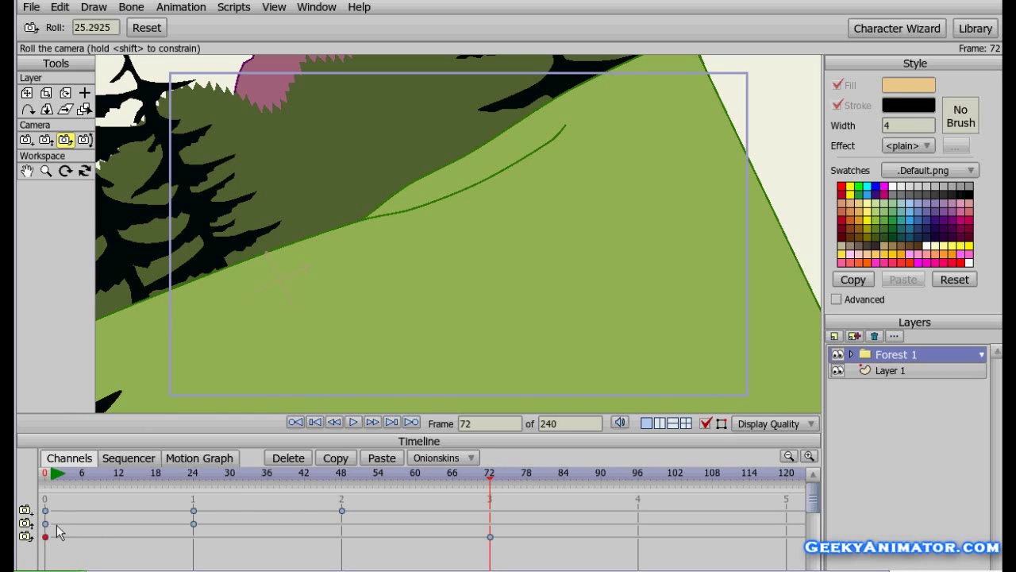
# Try holding the roll by copying its frame 0 keyframe to frame 48, delete that copy, and preview the motion from frame 0.
pyautogui.click(342, 475)
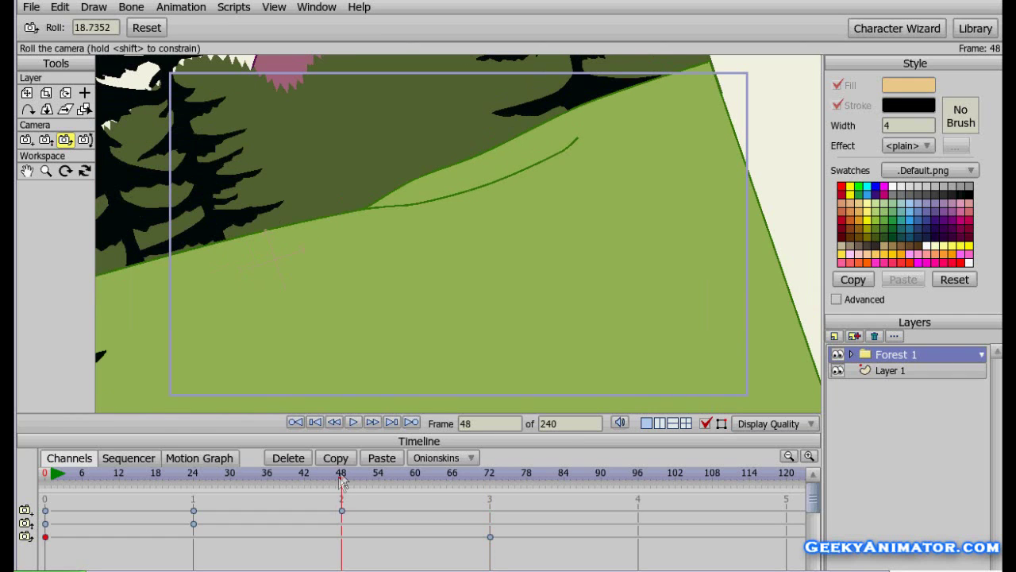
pyautogui.click(384, 462)
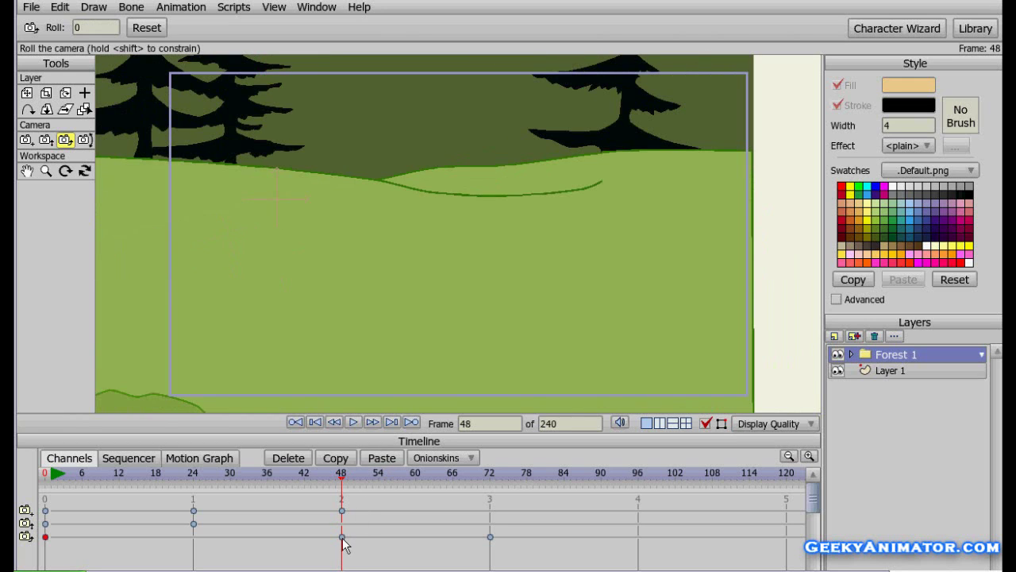
pyautogui.moveTo(348, 480); pyautogui.dragTo(342, 503)
pyautogui.moveTo(343, 484)
pyautogui.mouseDown()
pyautogui.moveTo(465, 490)
pyautogui.moveTo(343, 501)
pyautogui.mouseUp()
pyautogui.click(342, 537)
pyautogui.click(291, 460)
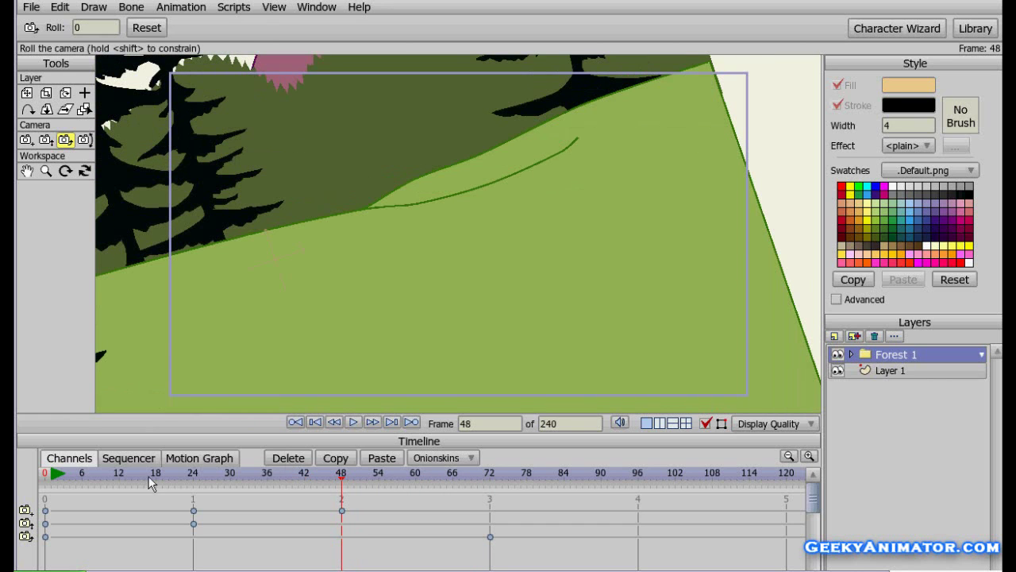
pyautogui.moveTo(44, 475); pyautogui.dragTo(269, 481)
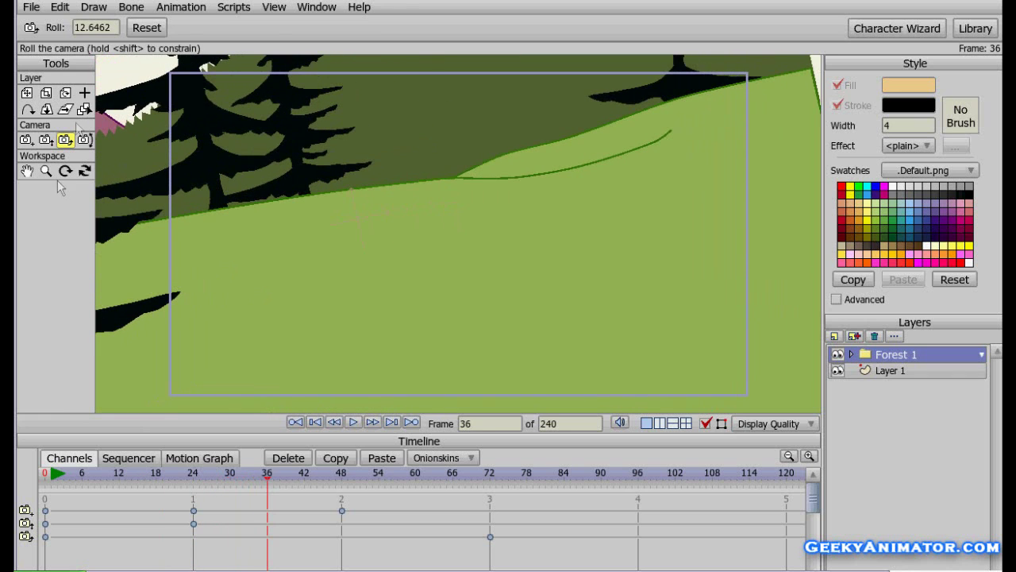
# At frame 72, rotate the camera to a pan of about 15.7 and a tilt of about 0.39.
pyautogui.click(492, 477)
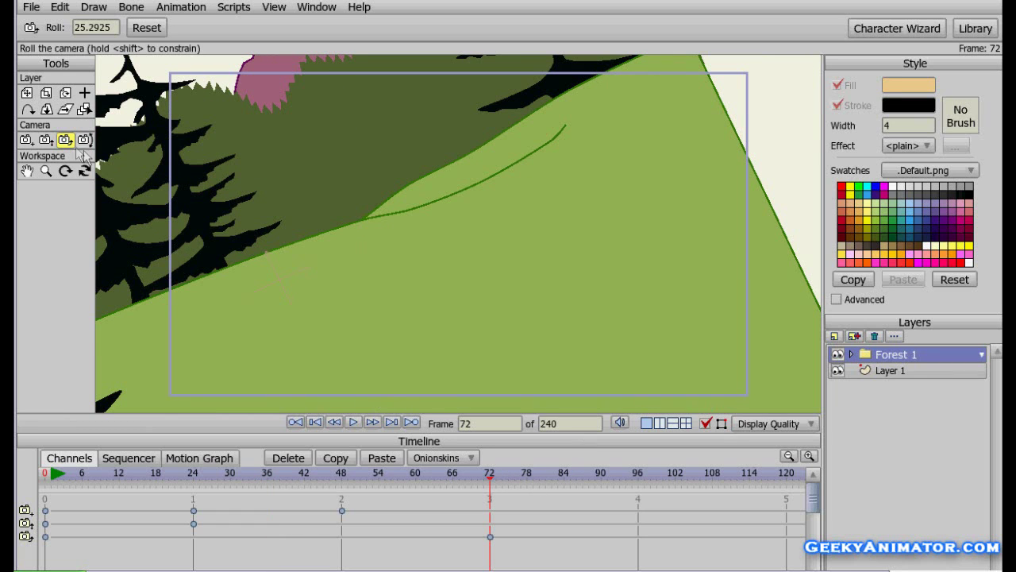
pyautogui.click(84, 140)
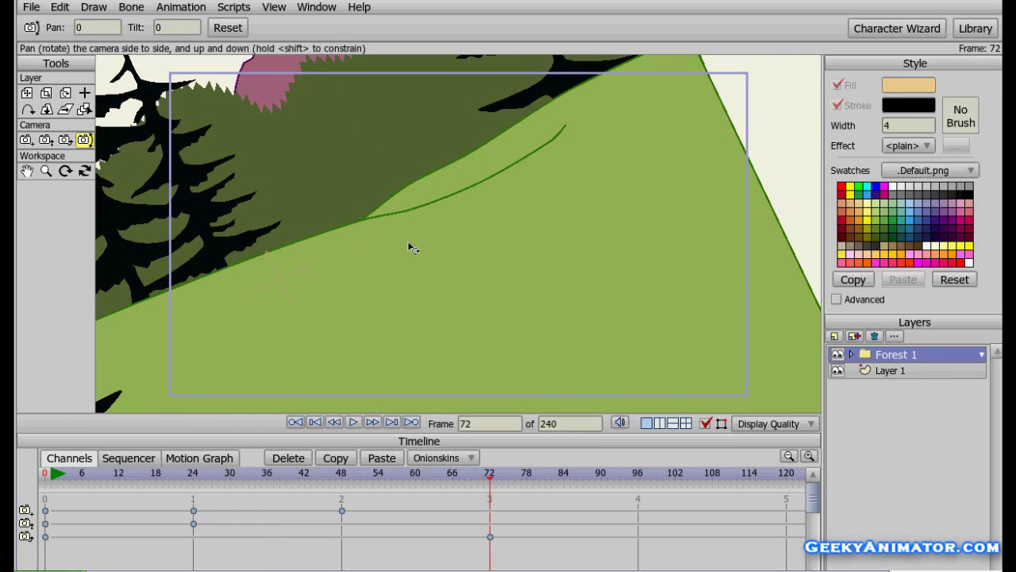
pyautogui.moveTo(406, 262); pyautogui.dragTo(345, 260)
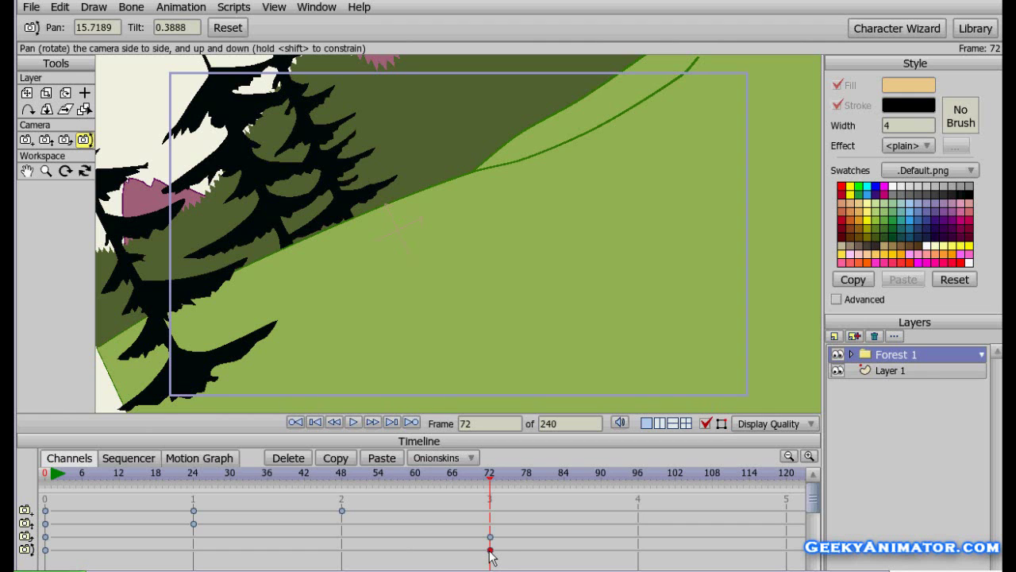
# Copy the camera pan/tilt keyframe from frame 0 to frame 48, and preview the combined camera motion from frame 0.
pyautogui.moveTo(46, 474); pyautogui.dragTo(318, 487)
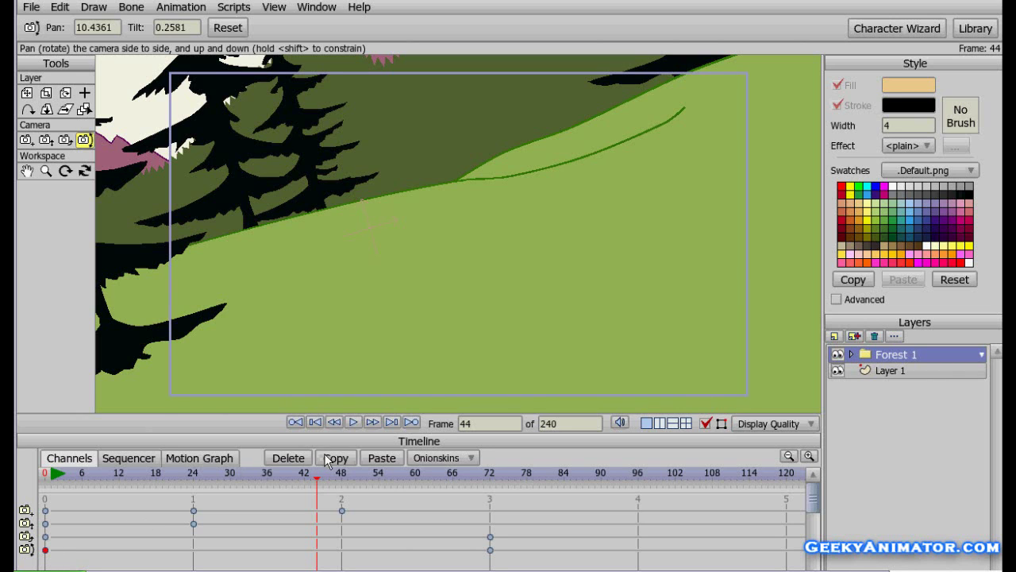
pyautogui.click(342, 476)
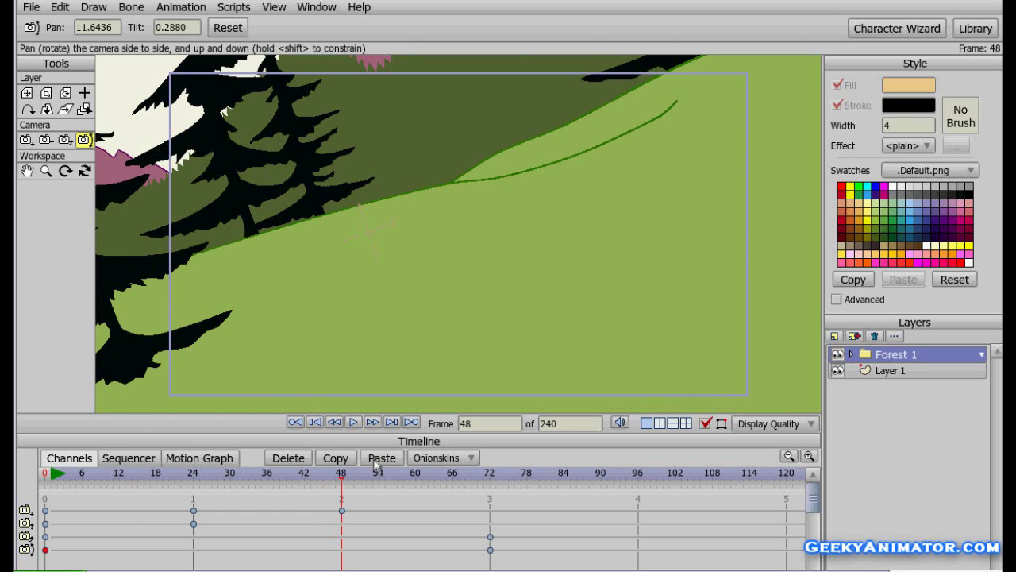
pyautogui.click(378, 465)
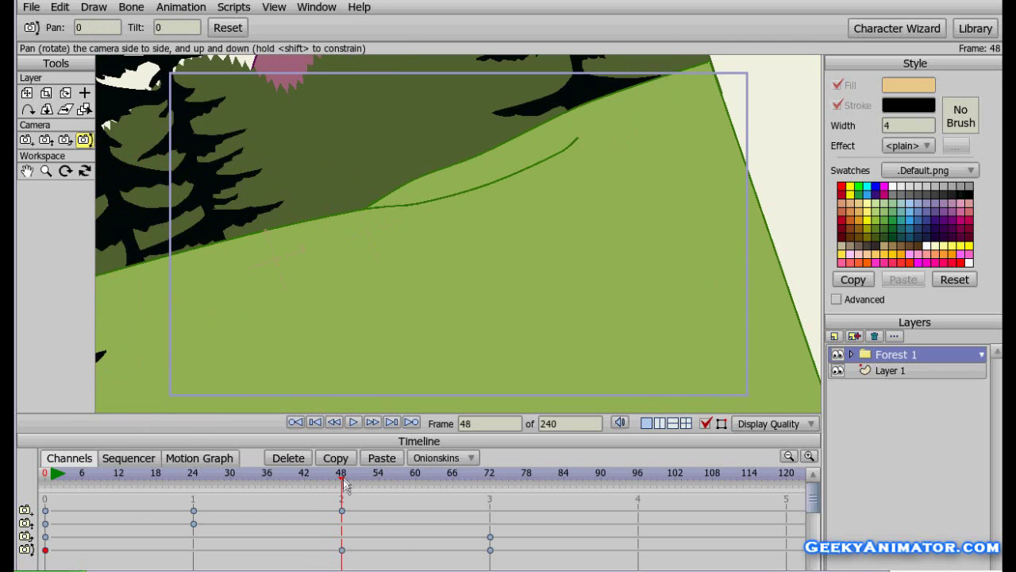
pyautogui.moveTo(343, 476); pyautogui.dragTo(47, 492)
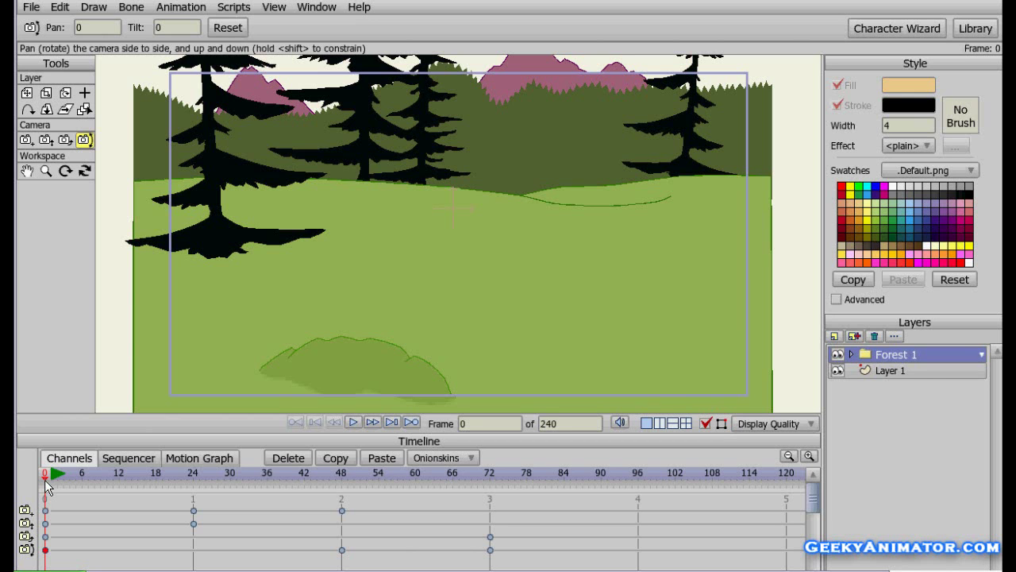
pyautogui.moveTo(44, 474); pyautogui.dragTo(76, 482)
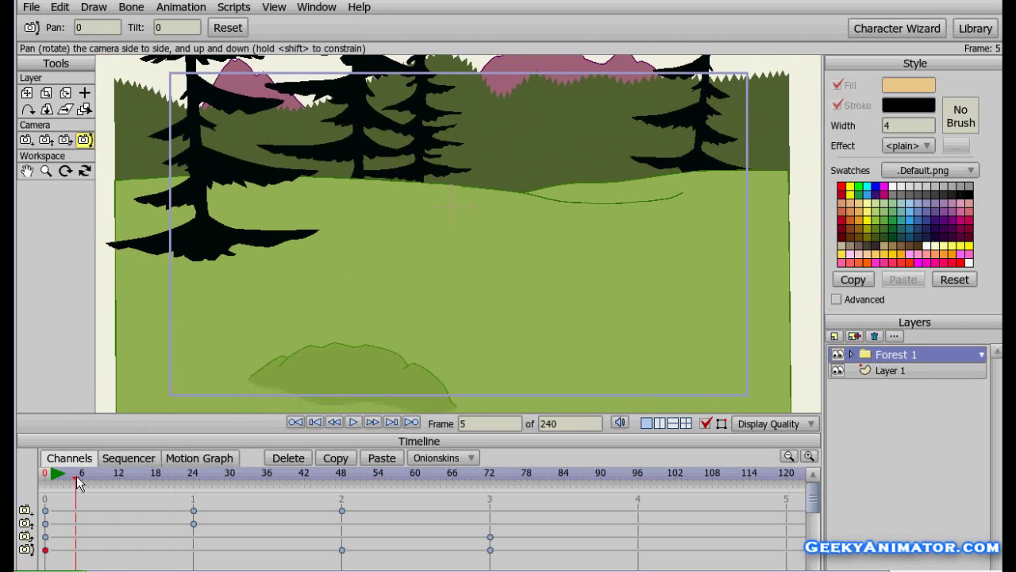
pyautogui.moveTo(76, 482); pyautogui.dragTo(383, 472)
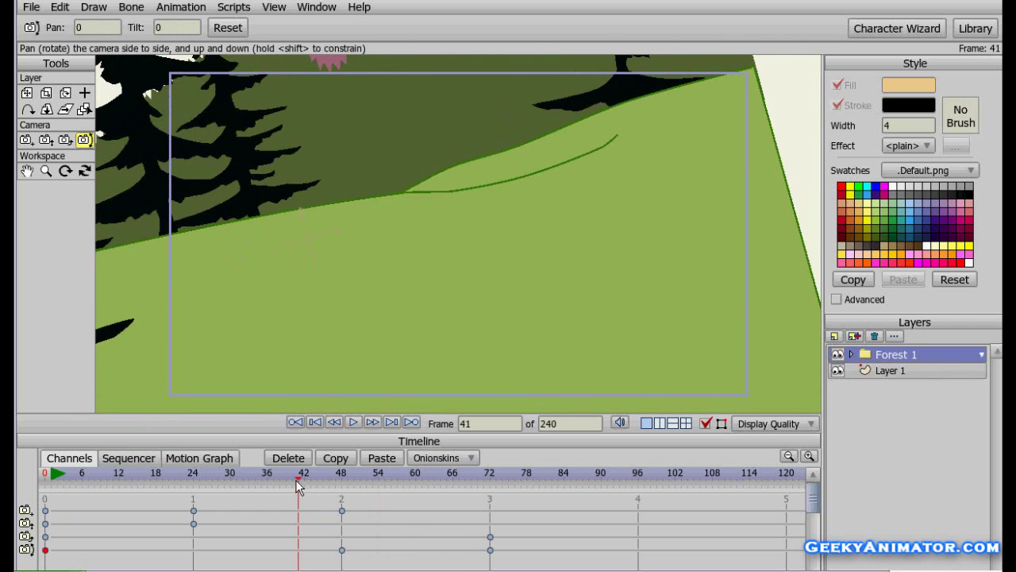
pyautogui.moveTo(298, 488); pyautogui.dragTo(44, 526)
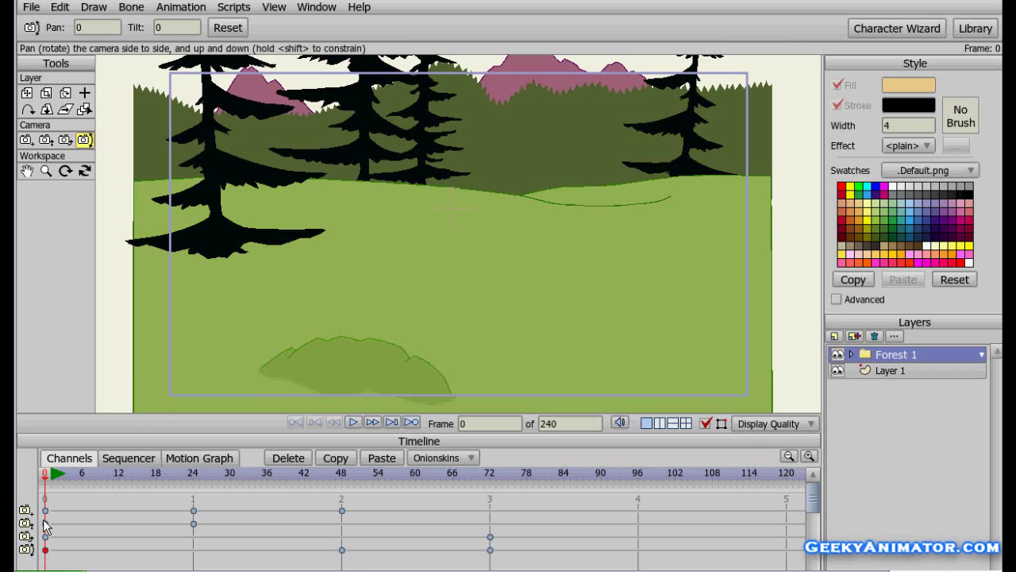